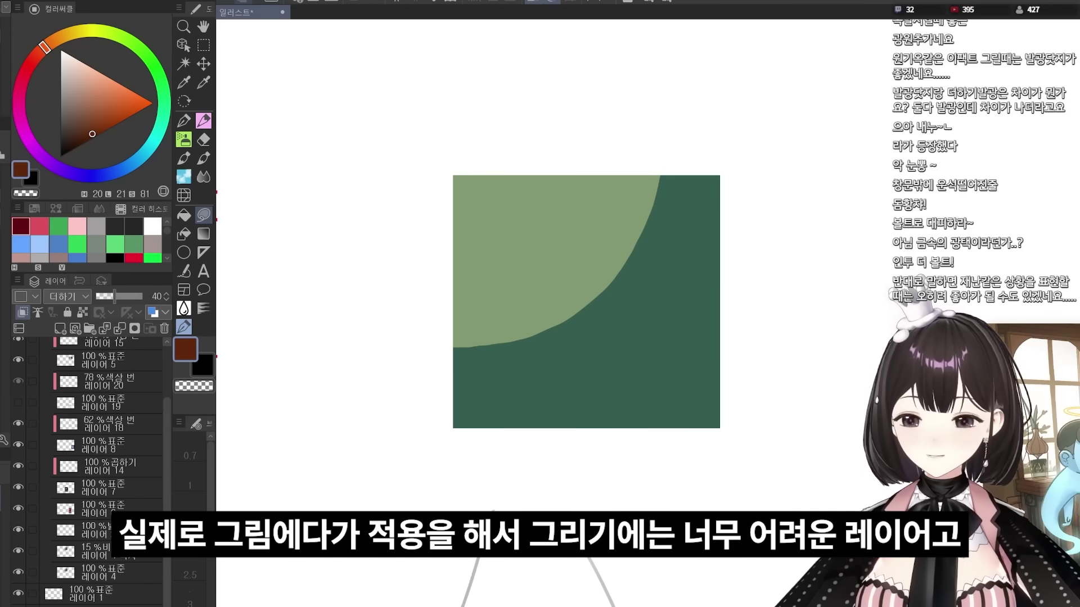
- Choose a purple with hue 280 for painting on the 더하기 layer over the suited man's illustration
left_click_drag(1026, 494, 840, 370)
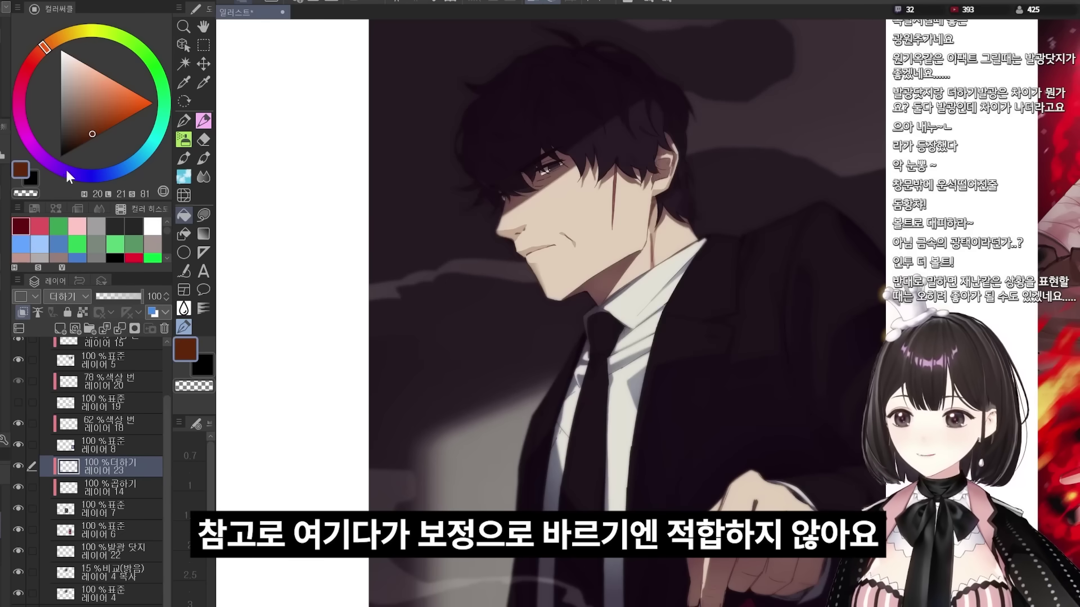
left_click_drag(66, 176, 44, 159)
left_click(102, 74)
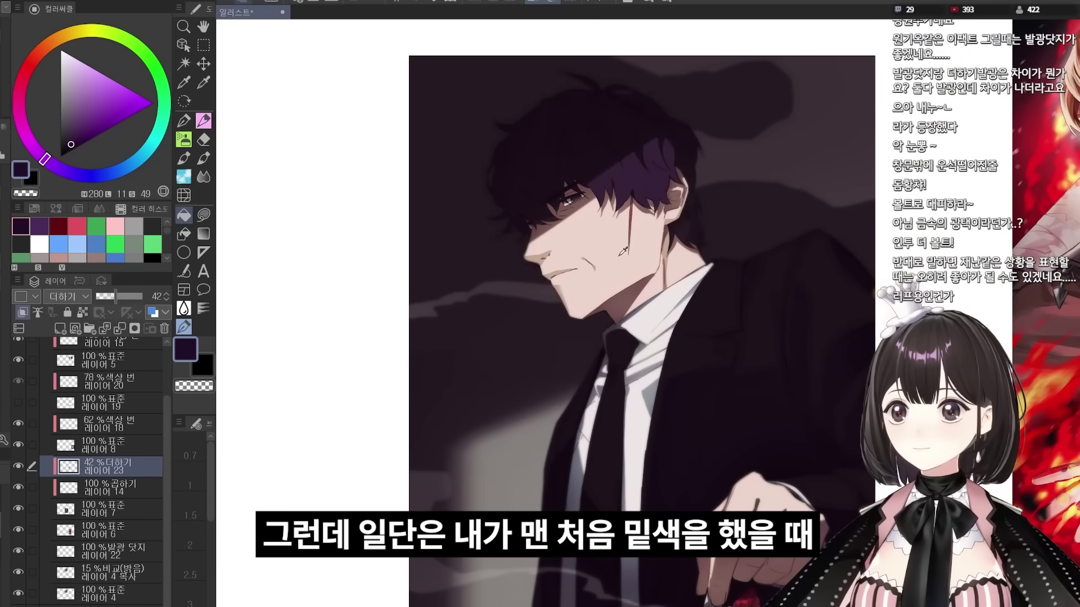
- Compare the suited man's hair with the 더하기 layer hidden and shown, and sample the hair colour near the ear
left_click(19, 466)
left_click(19, 466)
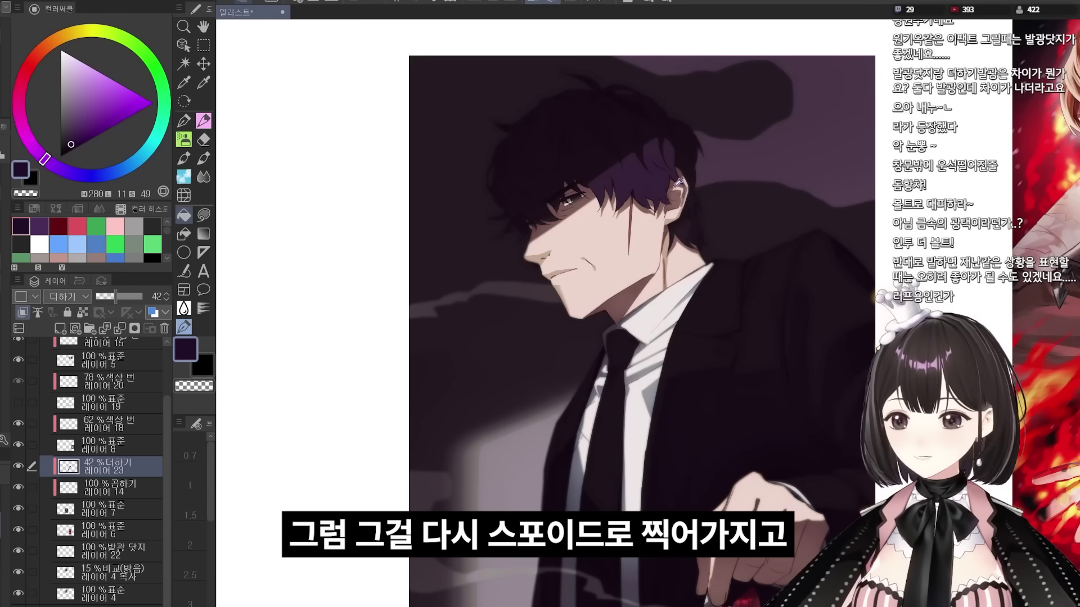
left_click(651, 180, "alt")
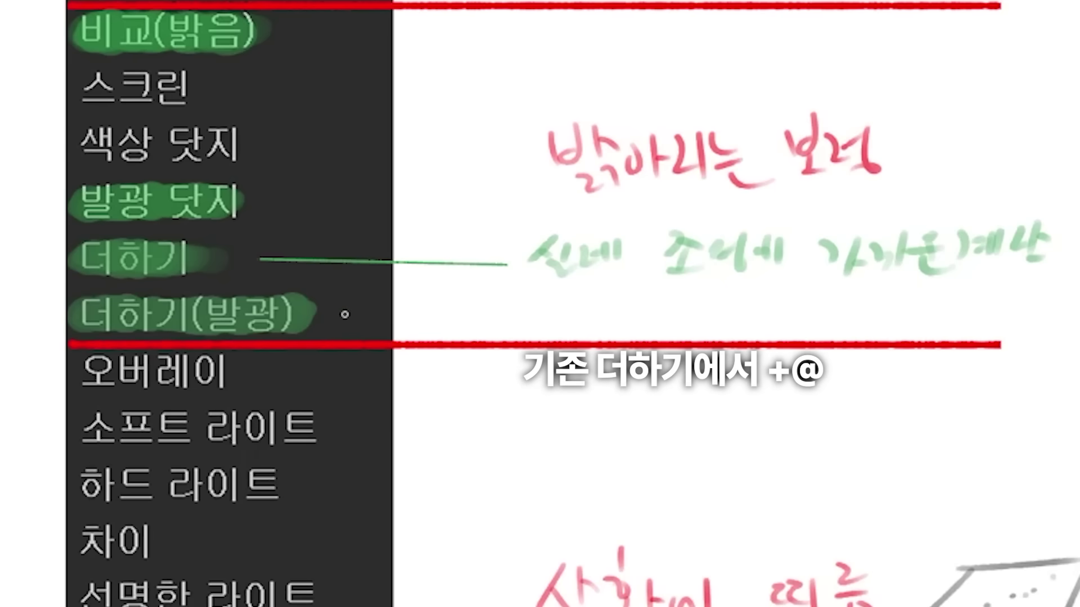
- Draw a green line out from 더하기(발광) in the blend mode list and write the note "+a +a" at its end
left_click_drag(446, 270, 520, 266)
left_click_drag(529, 267, 547, 266)
left_click_drag(541, 260, 541, 273)
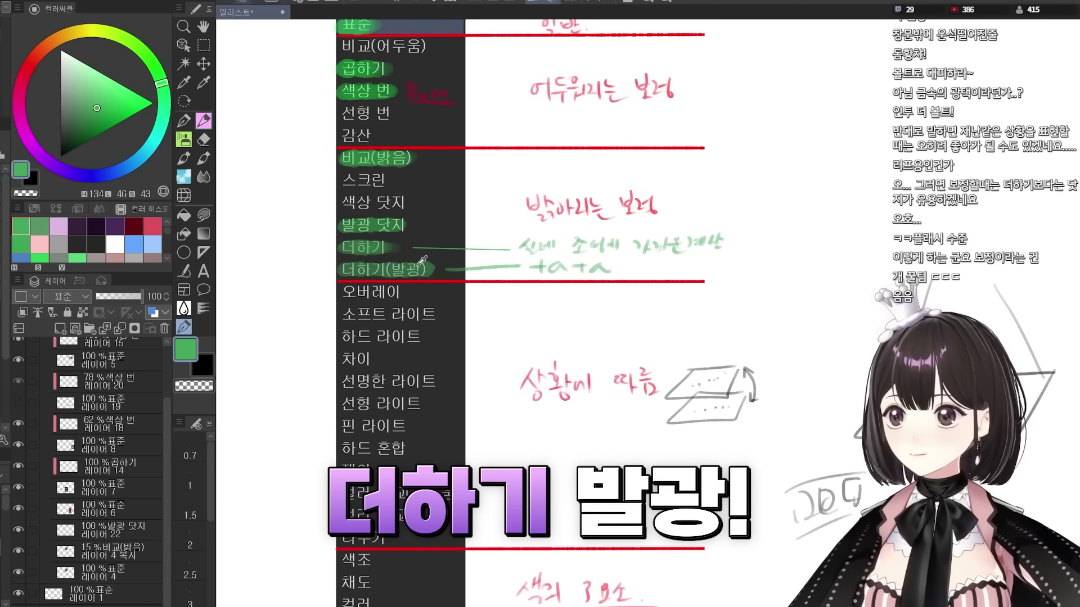
- Add a clipped 더하기(발광) layer above the red-haired character's illustration and airbrush over the nose and mouth area
scroll(626, 269, "down", 3)
left_click_drag(844, 394, 607, 126)
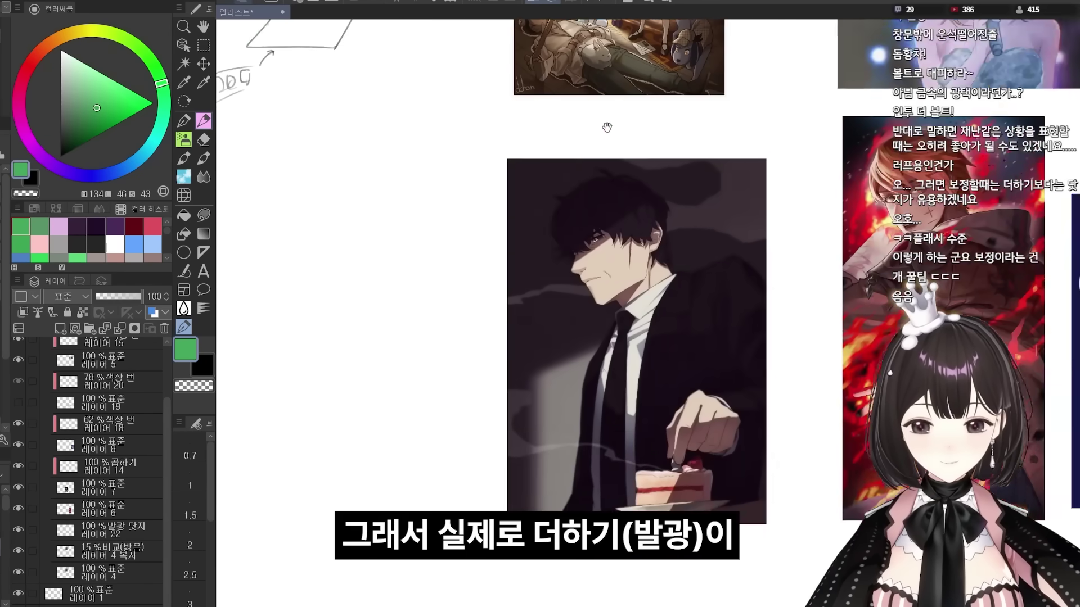
scroll(626, 269, "up", 3)
left_click_drag(626, 269, 625, 257)
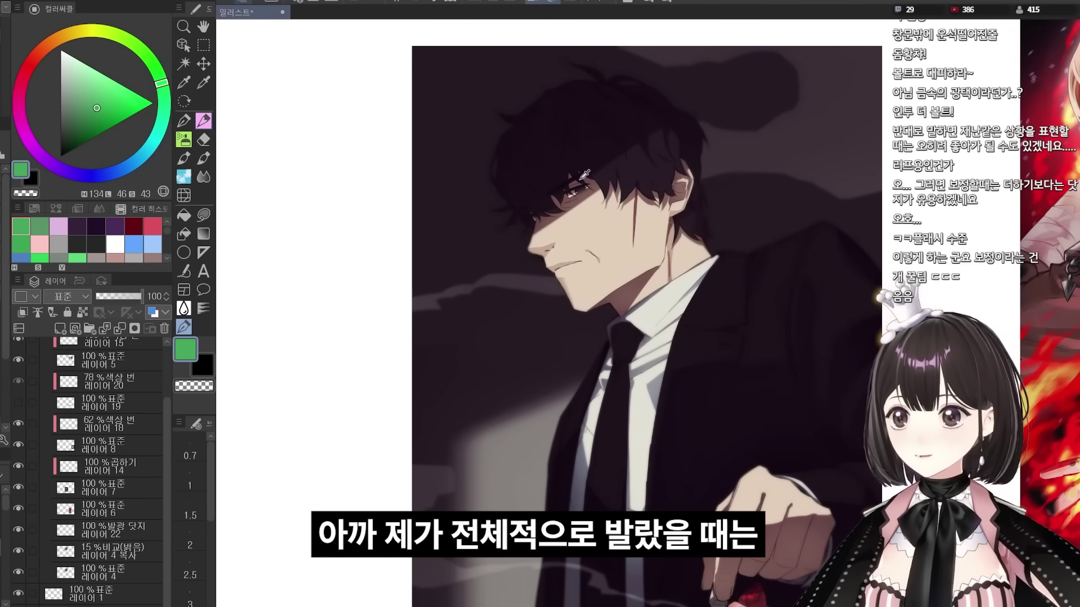
left_click_drag(967, 191, 368, 258)
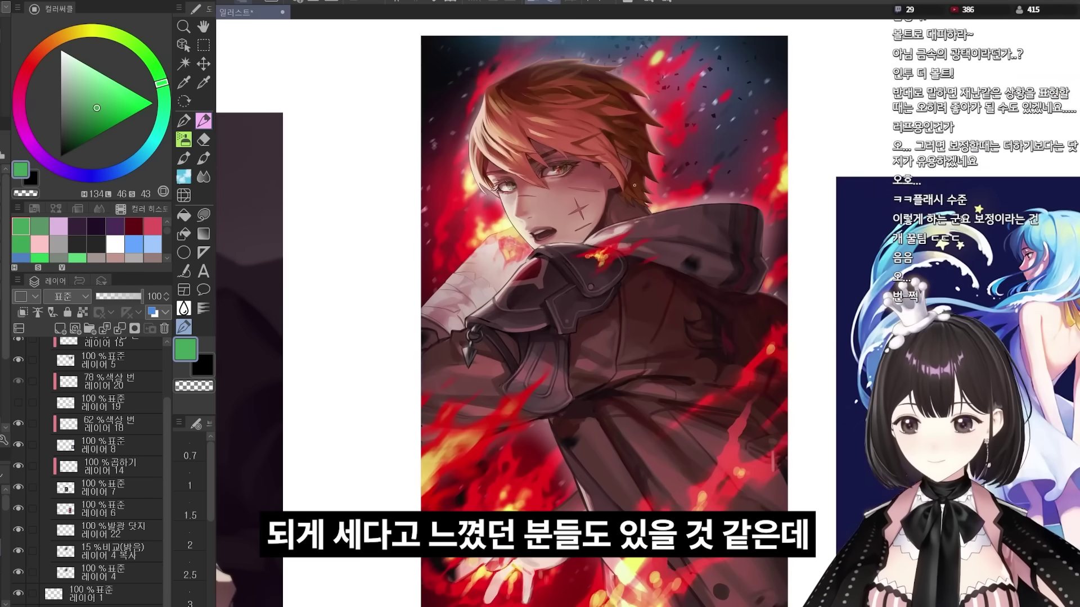
left_click(541, 202, "ctrl+shift")
left_click(58, 328)
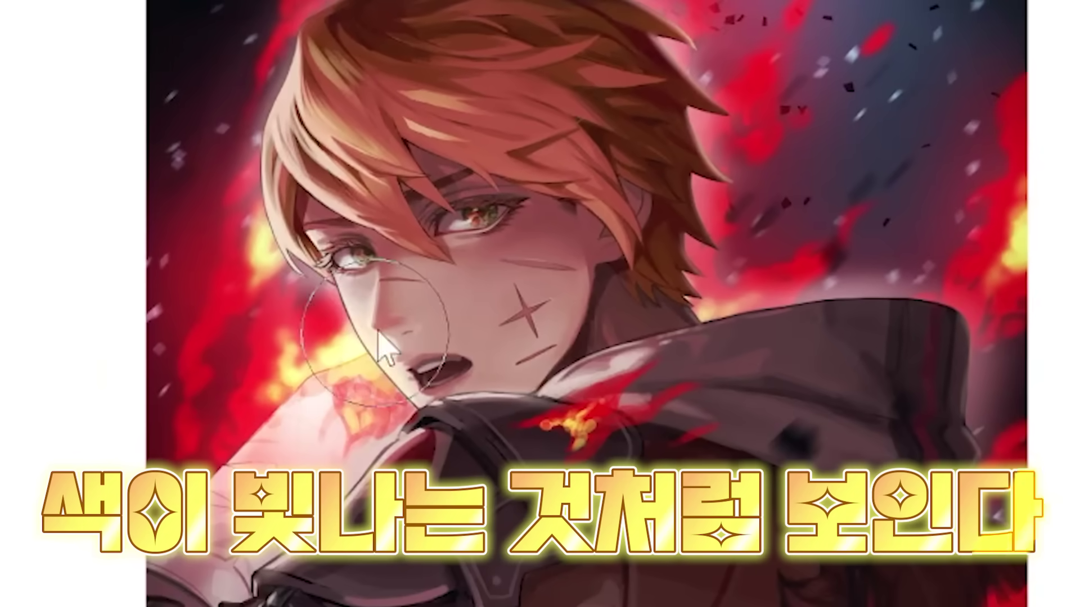
mouse_move(378, 337)
left_mouse_down()
mouse_move(358, 381)
mouse_move(404, 331)
mouse_move(363, 318)
mouse_move(384, 366)
mouse_move(385, 272)
mouse_move(394, 344)
mouse_move(368, 365)
left_mouse_up()
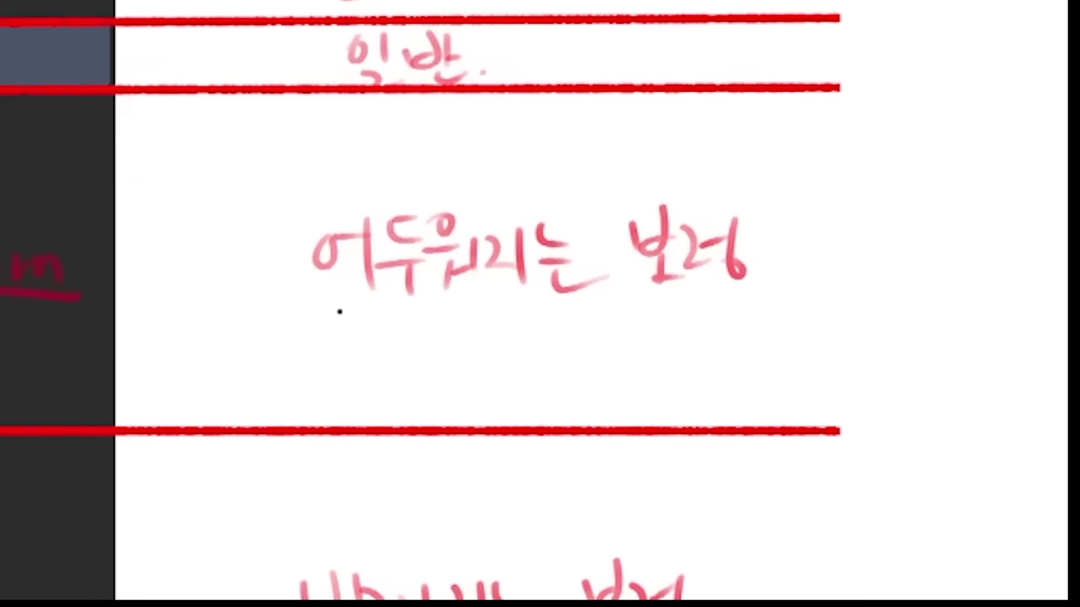
- Draw a broad green stroke under the handwritten note 어두워지는 보정
left_click_drag(527, 186, 891, 186)
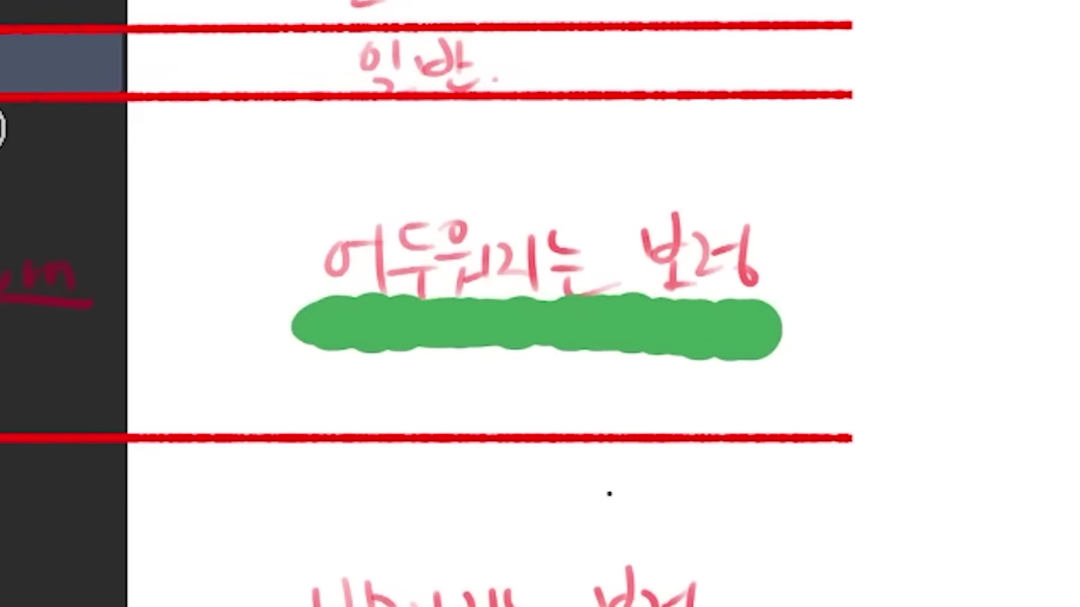
left_click_drag(60, 157, 89, 461)
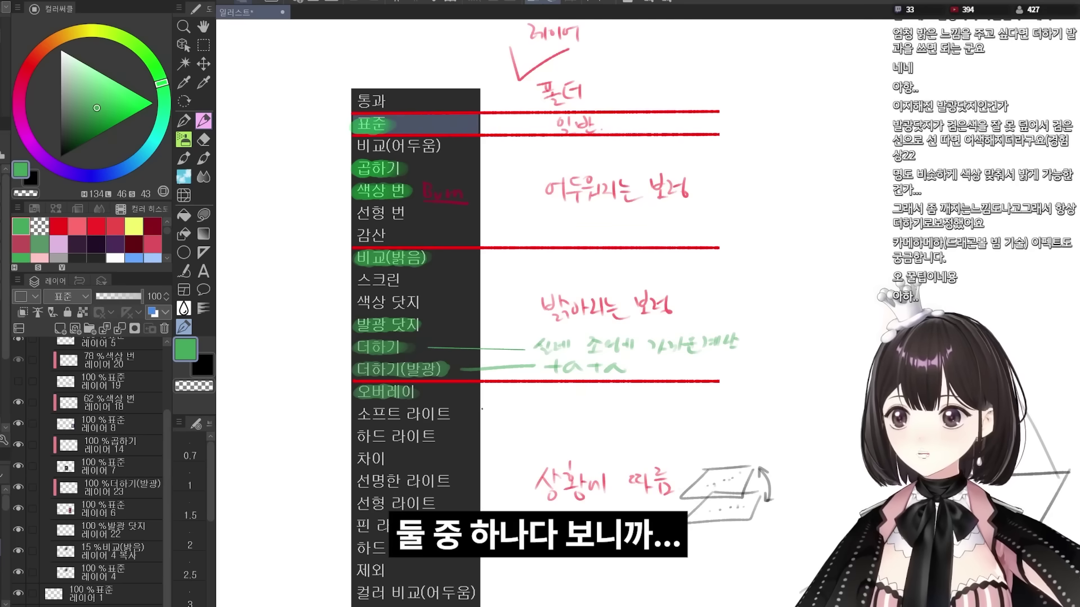
- Airbrush a broad middle-grey band across the detective room illustration on a new layer and change the layer's blend mode to 오버레이
scroll(563, 315, "down", 3)
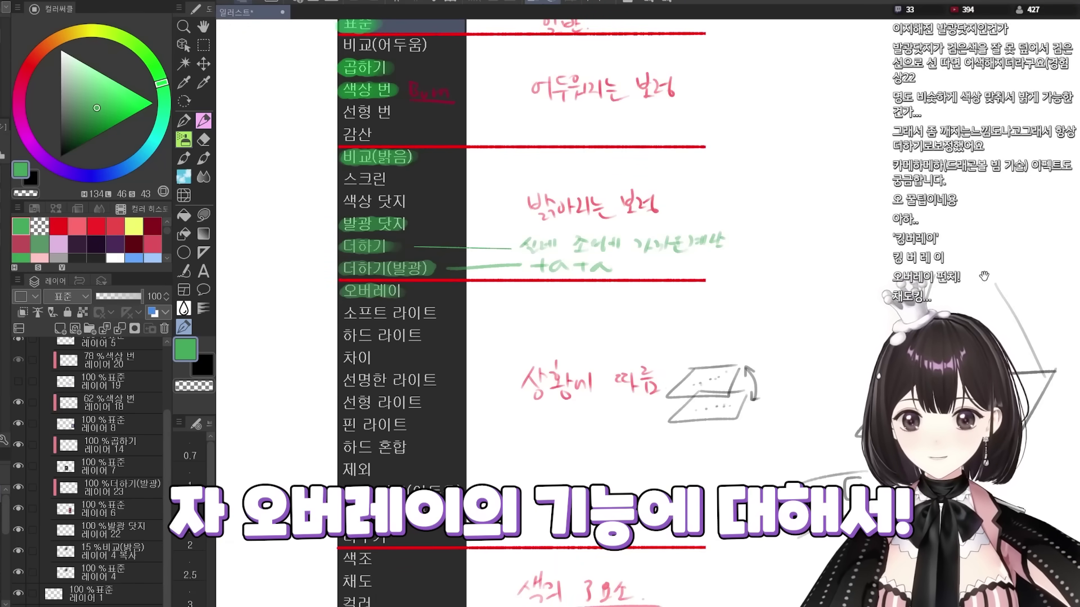
left_click_drag(987, 276, 678, 286)
scroll(79, 509, "down", 3)
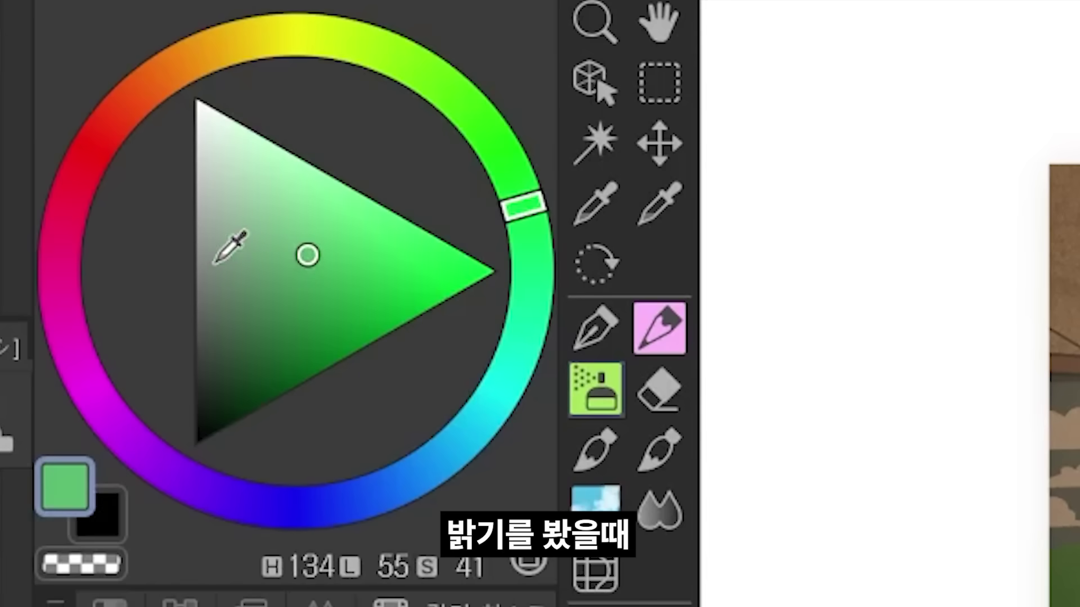
left_click_drag(68, 99, 61, 104)
mouse_move(195, 275)
left_mouse_down()
mouse_move(433, 273)
mouse_move(321, 273)
mouse_move(195, 249)
mouse_move(251, 208)
mouse_move(244, 176)
mouse_move(196, 272)
left_mouse_up()
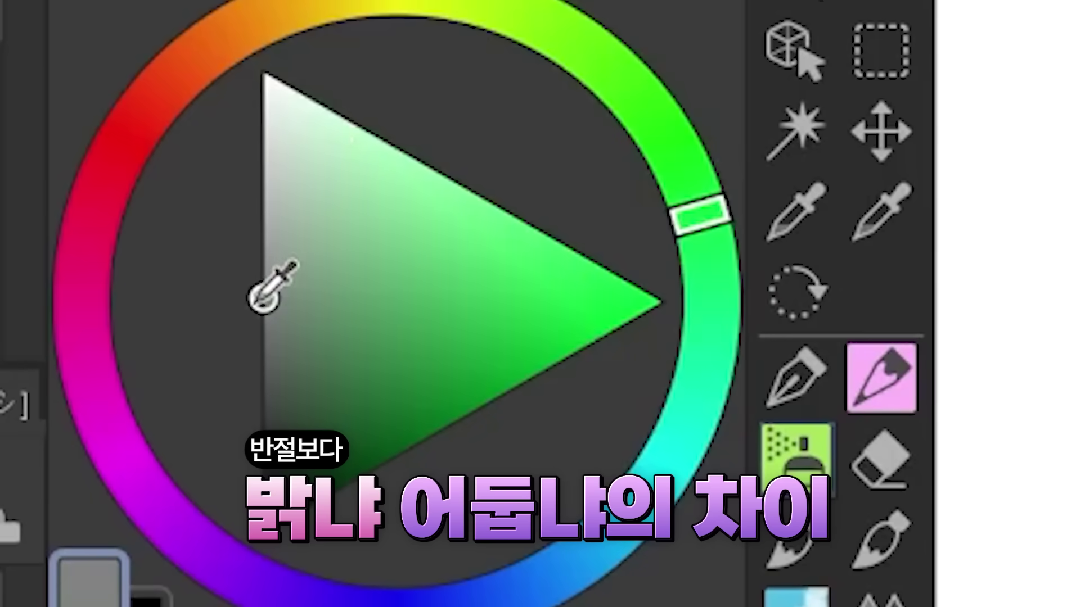
left_click_drag(254, 304, 325, 436)
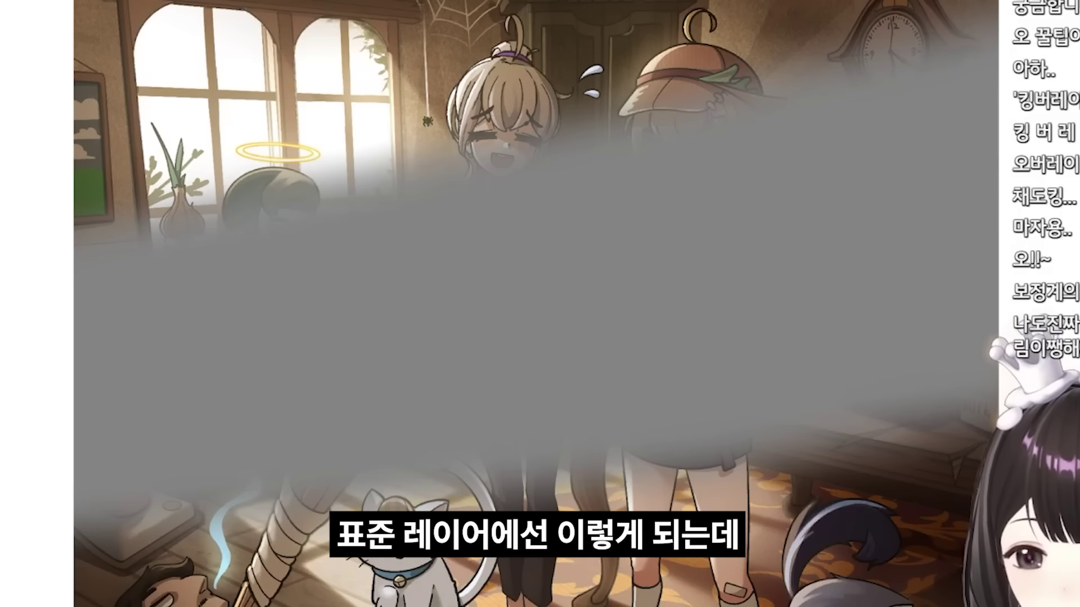
left_click(67, 297)
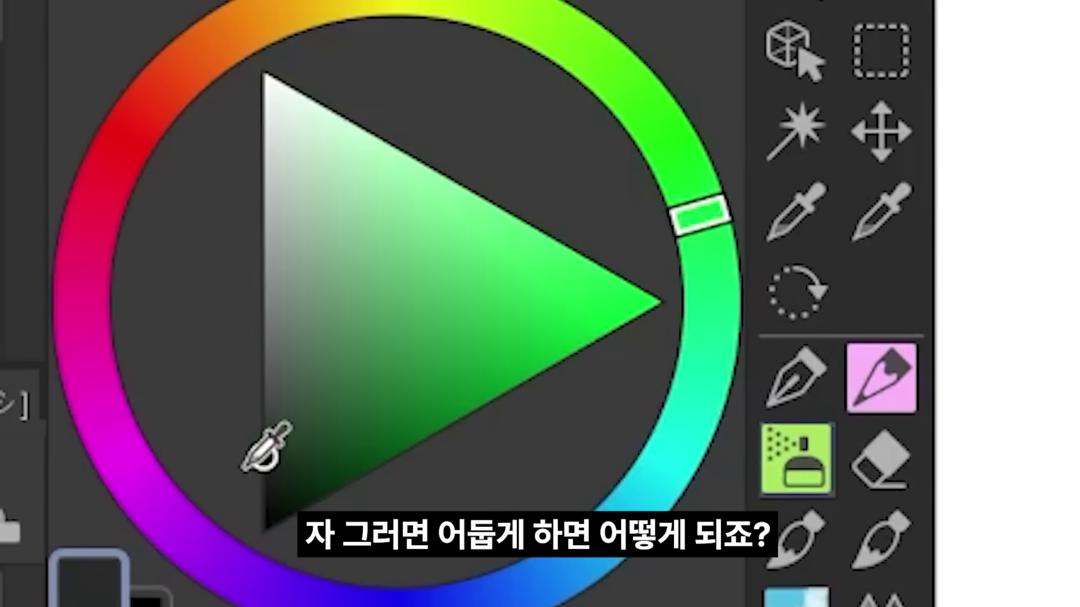
- Airbrush dark grey with lightness 16 over the detective room illustration on the 오버레이 layer, and clear the painted strokes
left_click(60, 139)
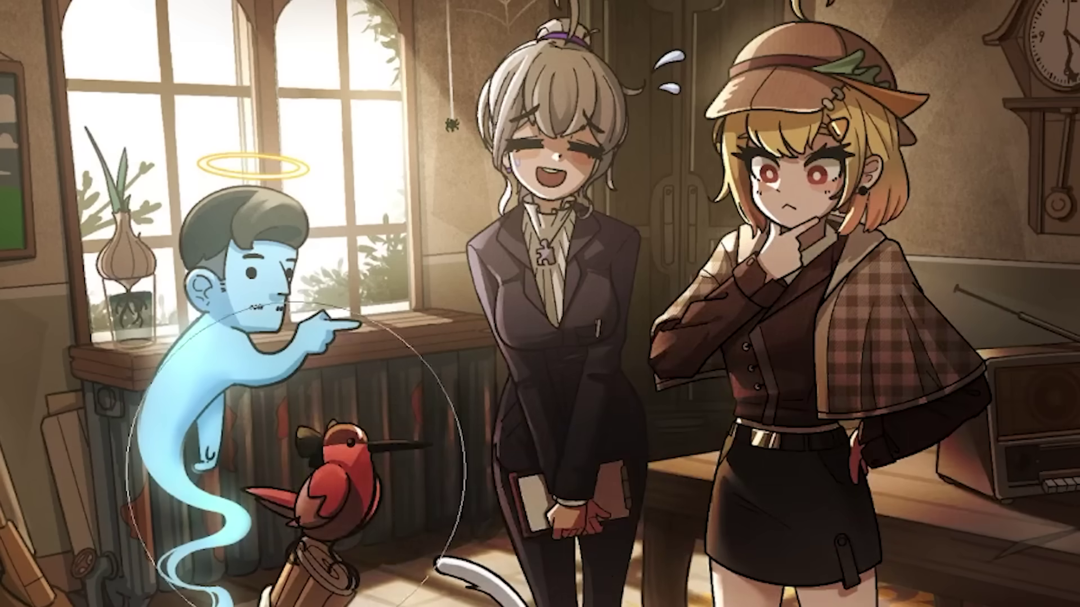
left_click_drag(258, 461, 945, 388)
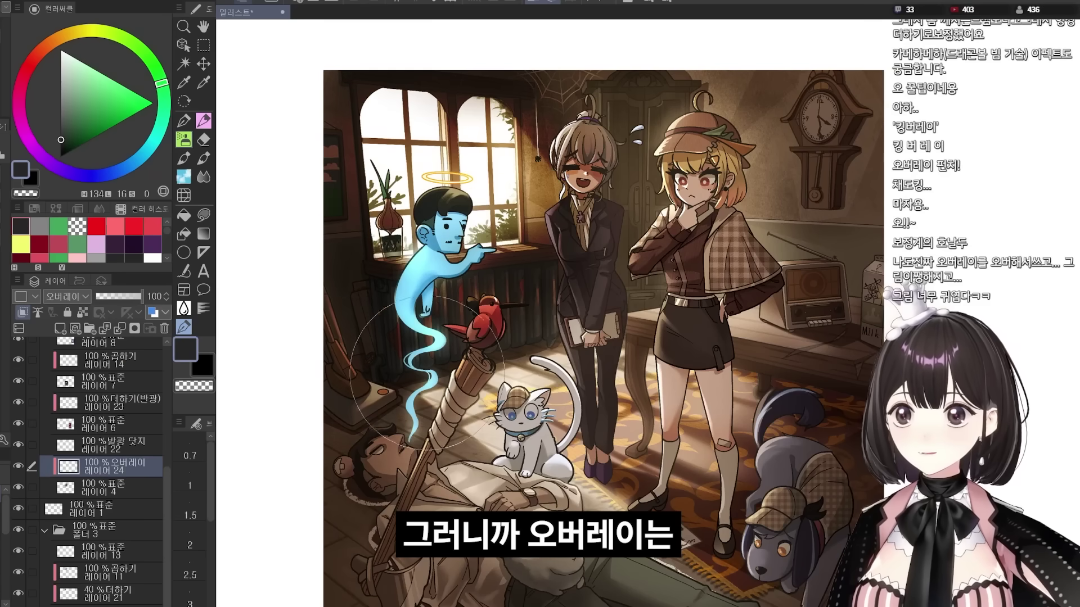
mouse_move(428, 373)
left_mouse_down()
mouse_move(664, 388)
mouse_move(753, 428)
mouse_move(776, 495)
left_mouse_up()
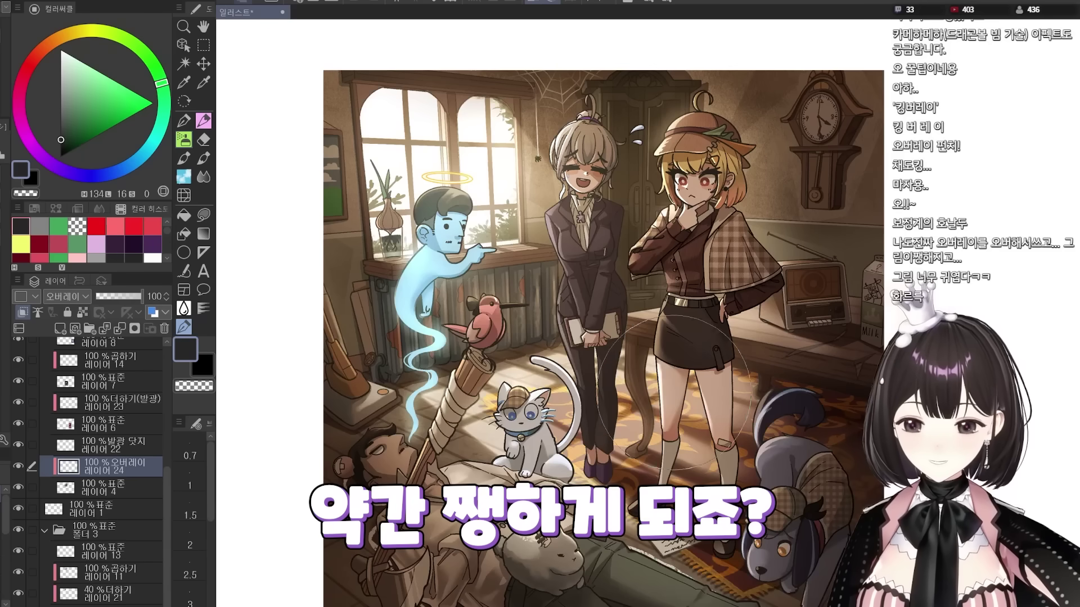
mouse_move(540, 394)
left_mouse_down()
mouse_move(732, 428)
mouse_move(617, 369)
mouse_move(731, 444)
mouse_move(731, 506)
mouse_move(748, 444)
left_mouse_up()
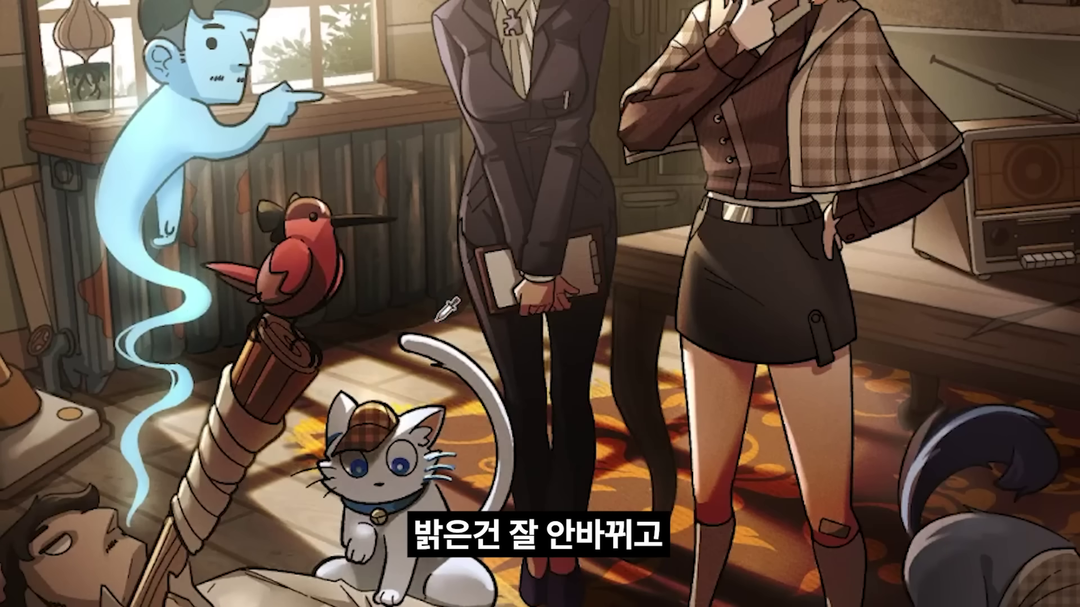
left_click_drag(315, 231, 314, 180)
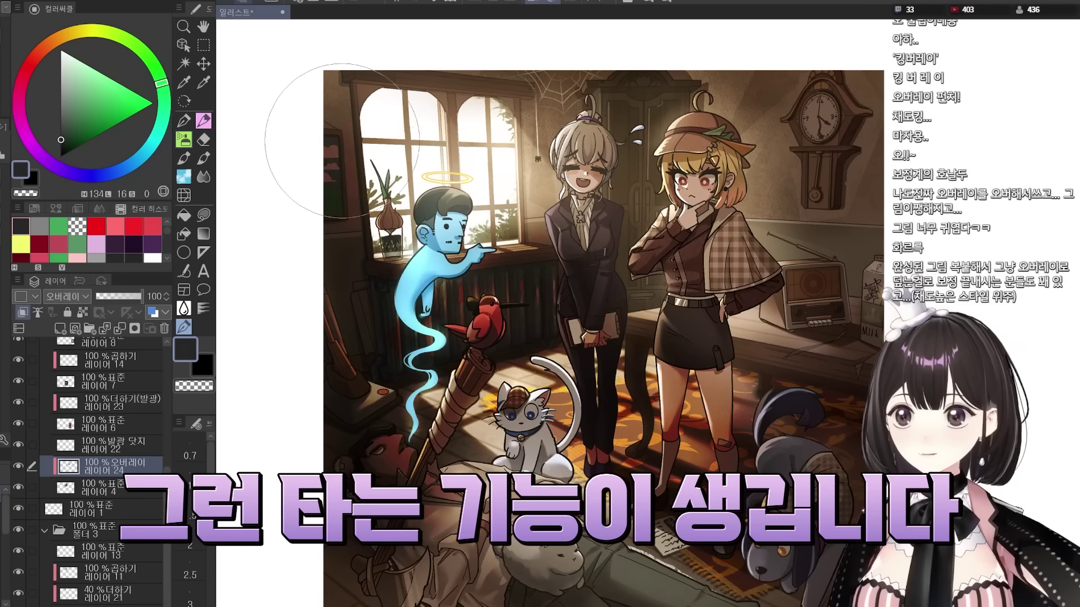
mouse_move(342, 140)
left_mouse_down()
mouse_move(533, 347)
mouse_move(738, 143)
mouse_move(823, 267)
mouse_move(844, 236)
left_mouse_up()
key("Delete")
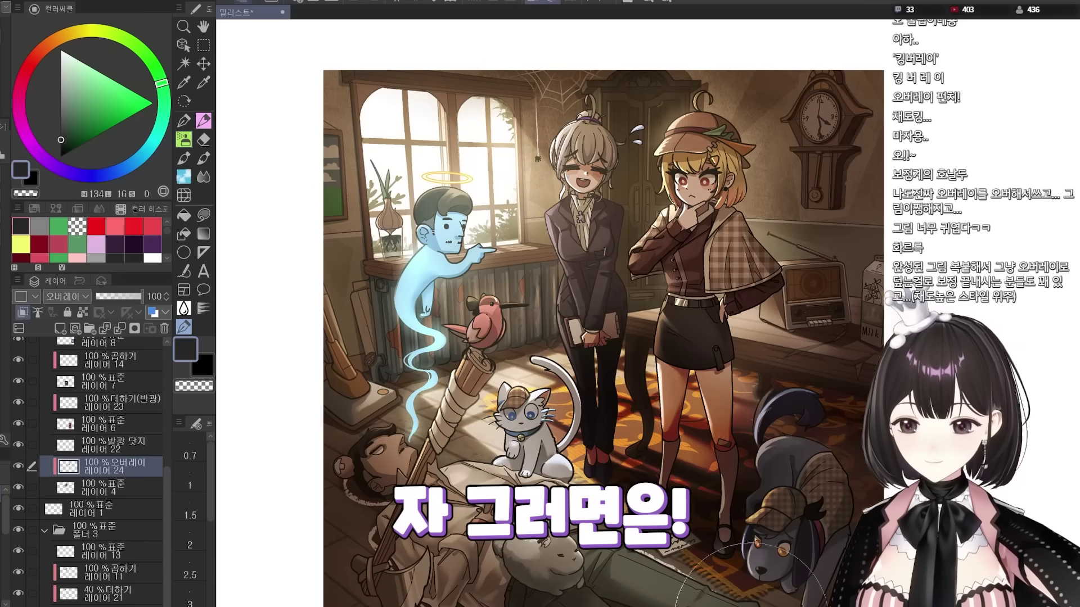
- Try light, middle and dark greys in the colour triangle and pick a muted green of hue 134
left_click_drag(68, 82, 55, 83)
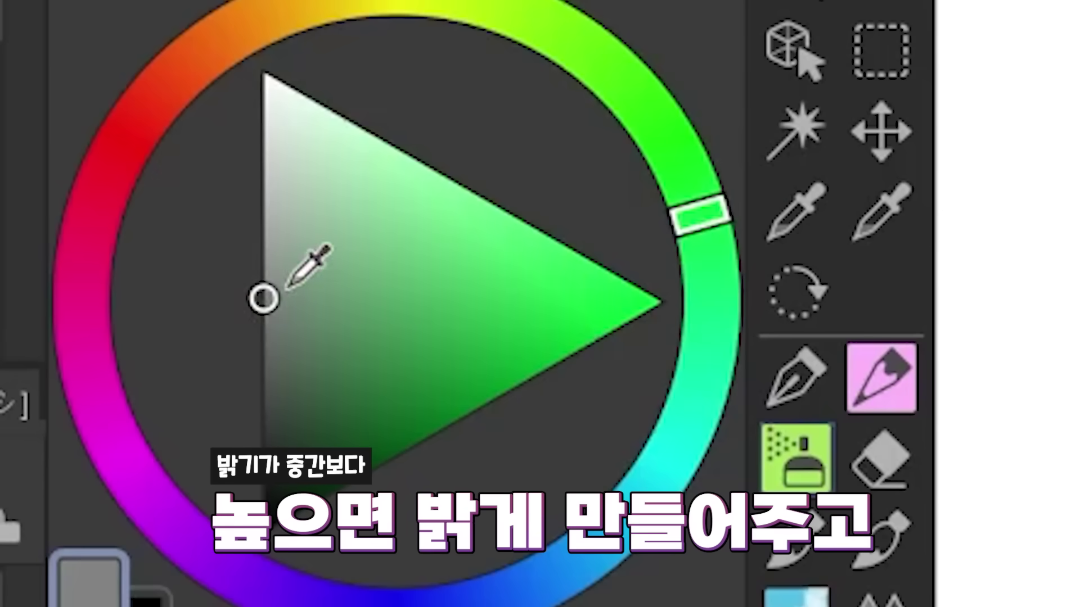
left_click_drag(287, 289, 244, 155)
left_click_drag(291, 297, 164, 515)
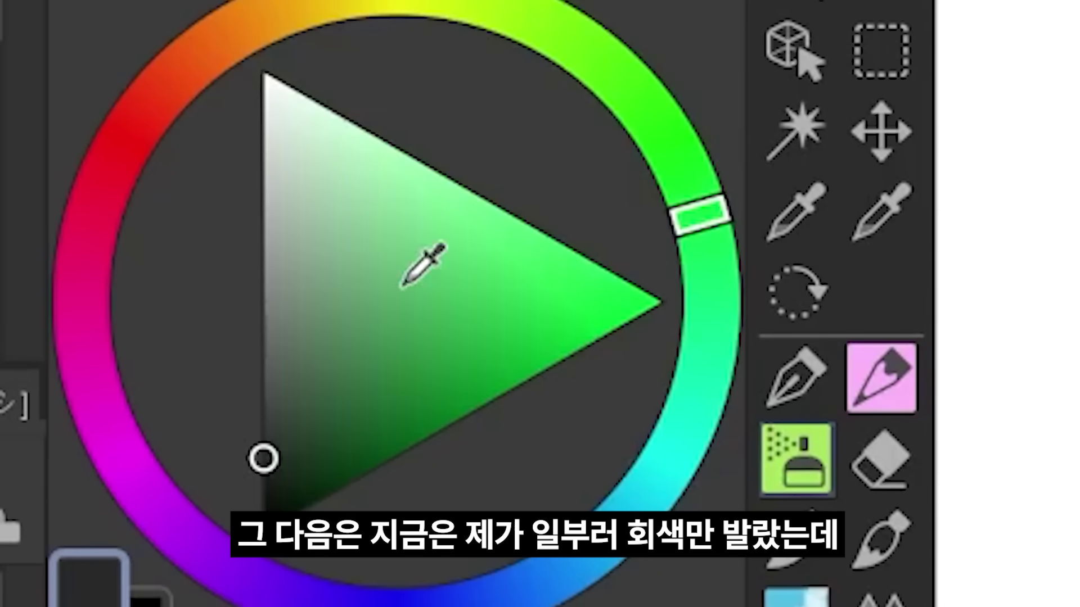
left_click(249, 319)
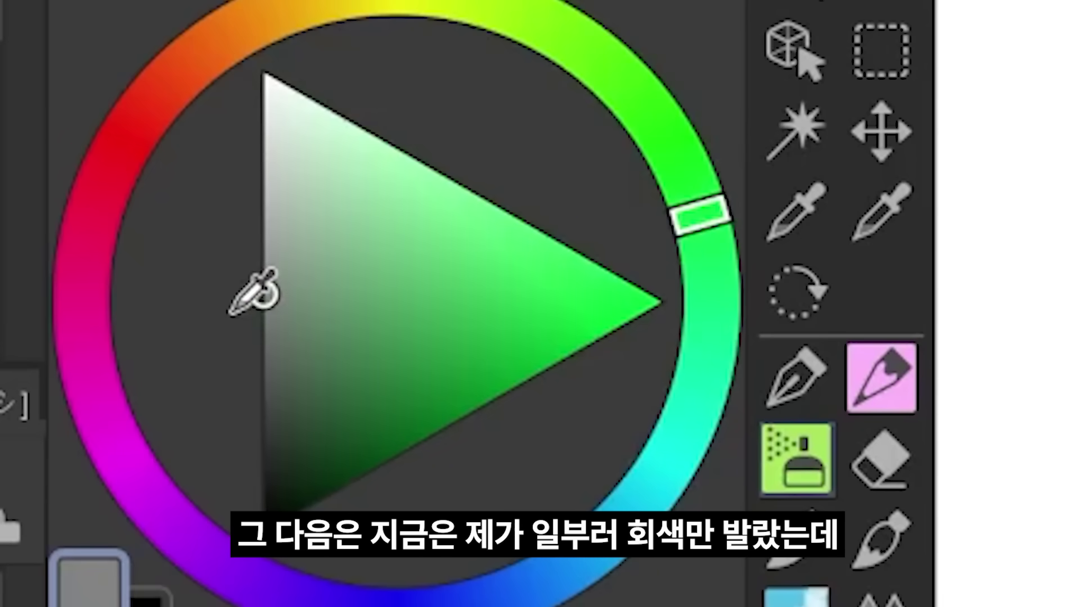
left_click(343, 307)
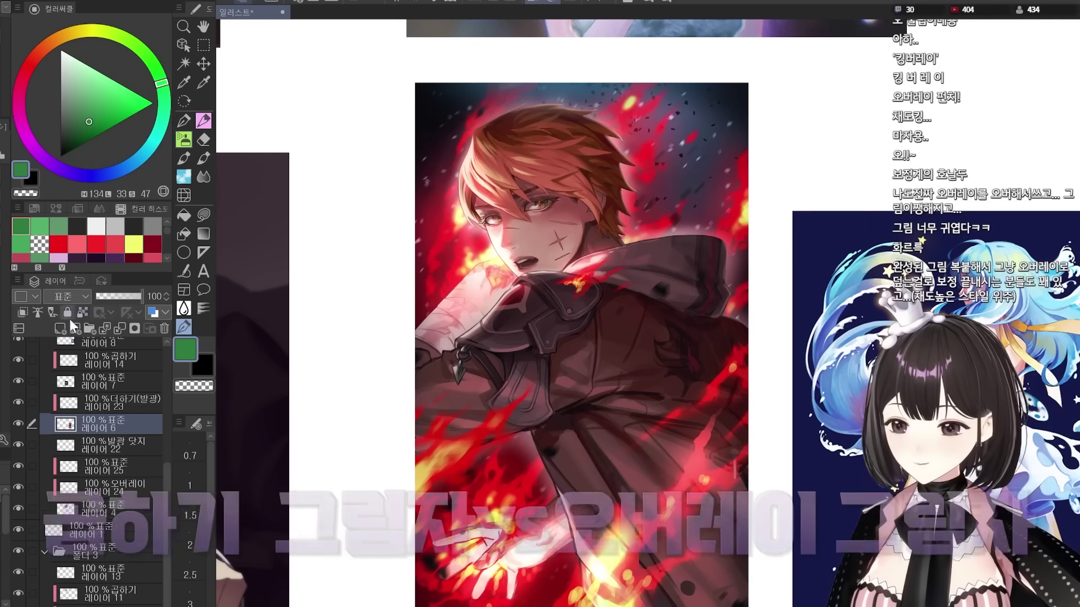
- Add a new clipped layer above the red-haired character's illustration and choose bright red with hue 0, lightness 55 and saturation 93
left_click(61, 328)
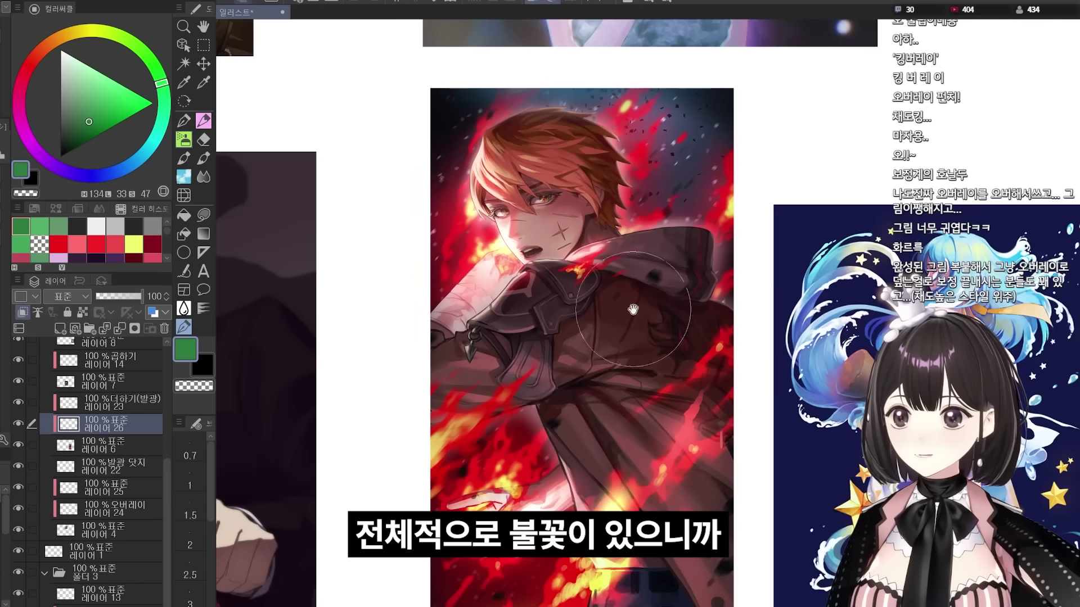
left_click_drag(633, 309, 643, 255)
scroll(647, 274, "down", 1)
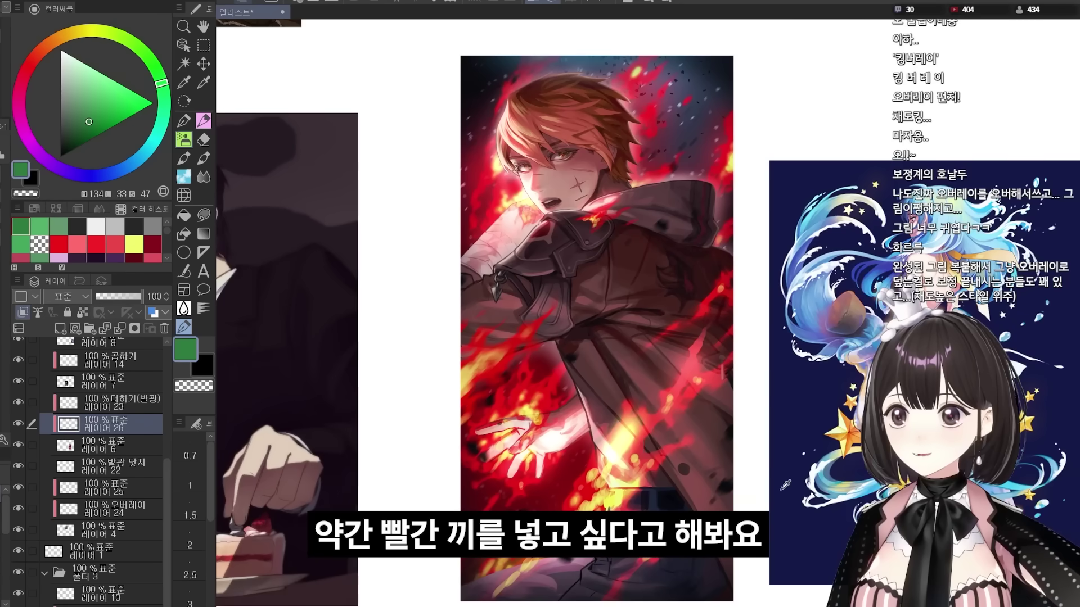
left_click(96, 243)
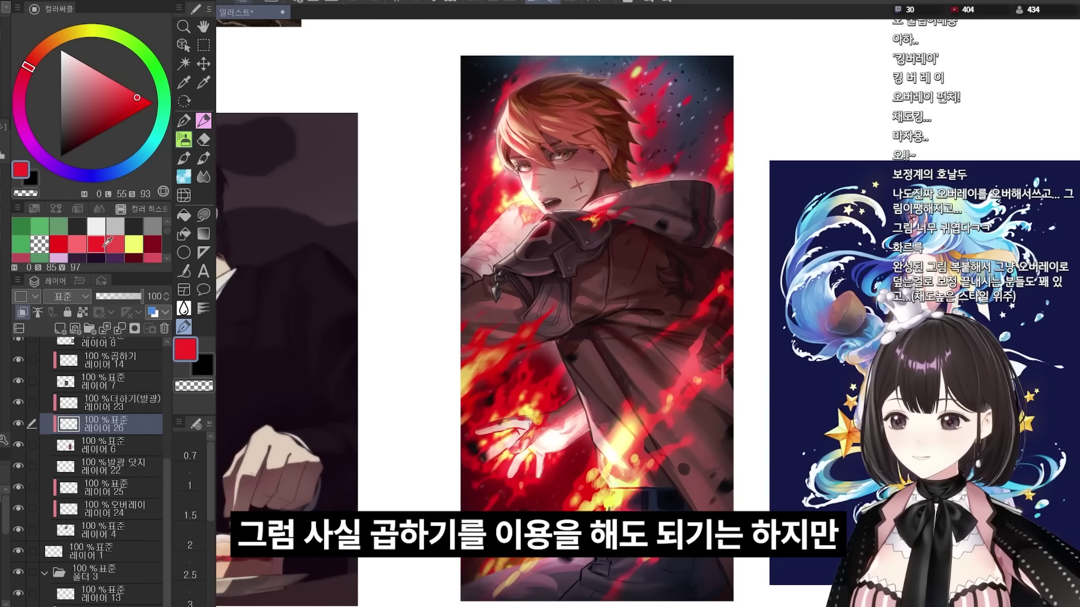